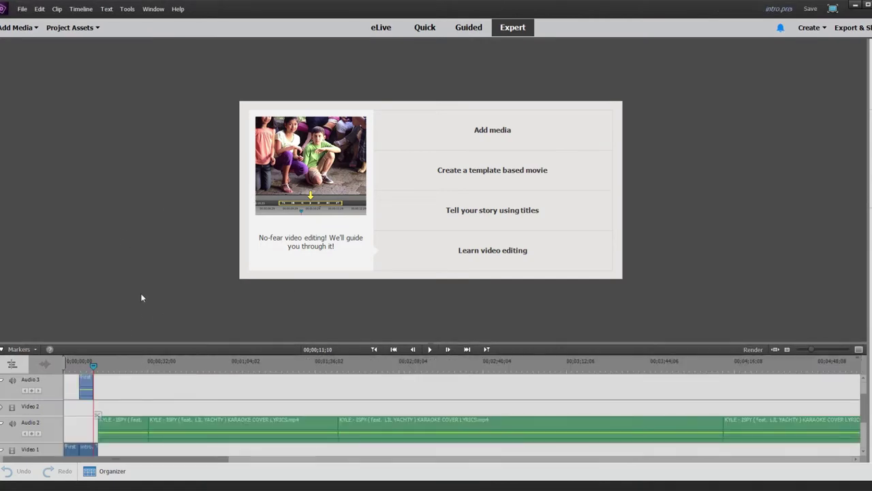
Zoom the timeline out to the whole project and scrub through its opening seconds.
scroll(198, 395, "down", 1)
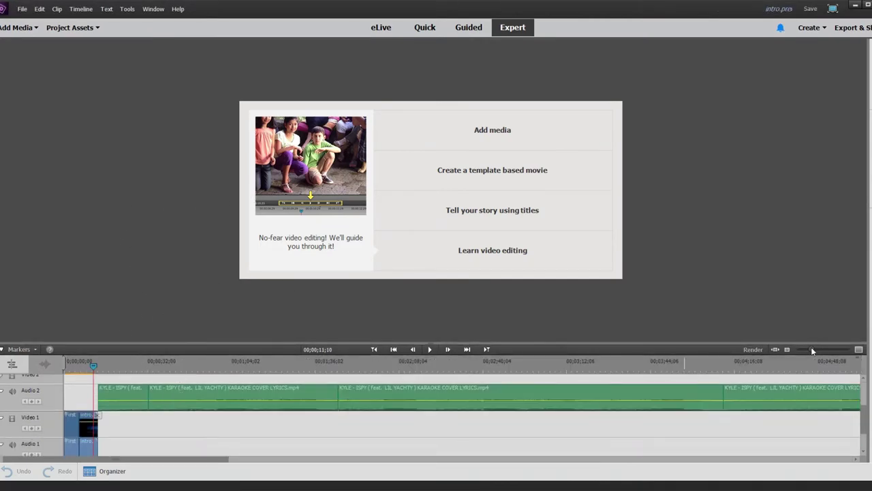
left_click_drag(828, 350, 802, 350)
scroll(423, 399, "up", 1)
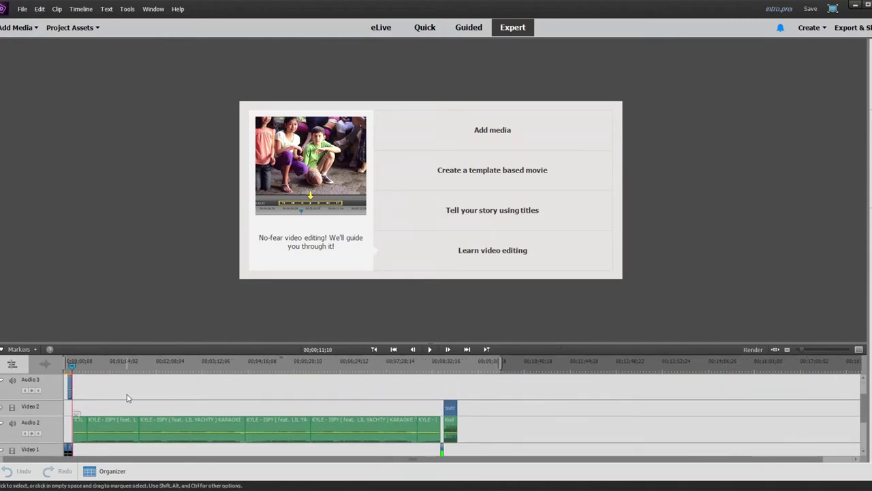
left_click(109, 425)
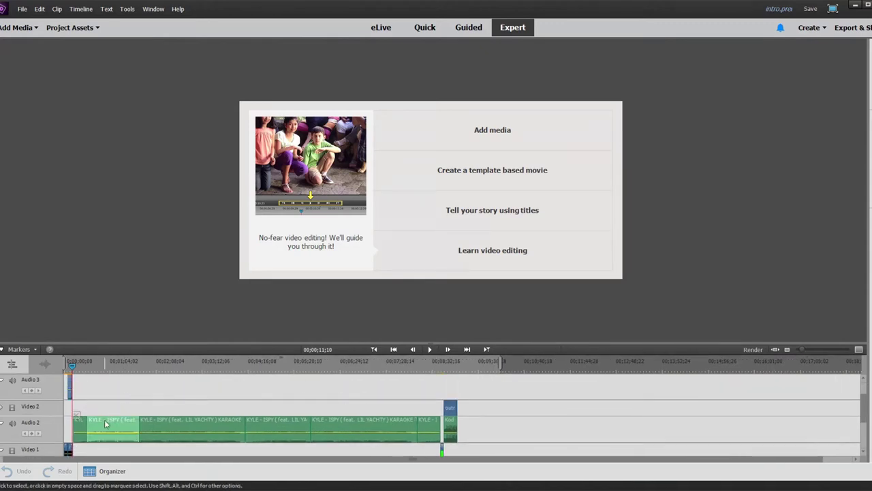
left_click(69, 367)
left_click_drag(69, 366, 80, 367)
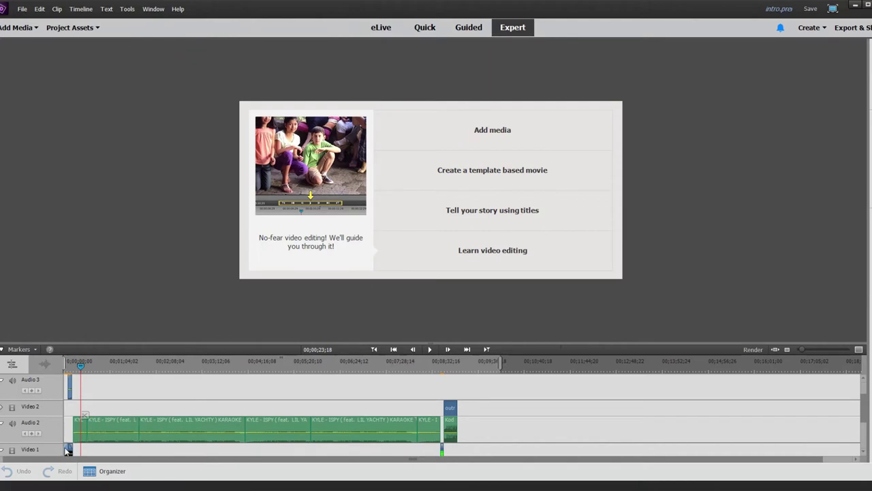
Trim the start of the KYLE music clip on Audio 2 so it shifts earlier.
left_click_drag(89, 427, 71, 437)
scroll(70, 436, "down", 1)
left_click_drag(80, 366, 61, 372)
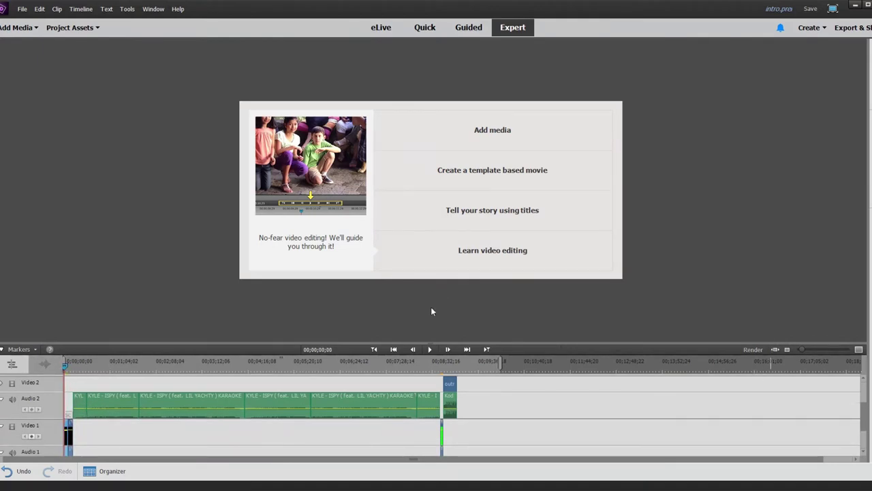
scroll(24, 413, "up", 2)
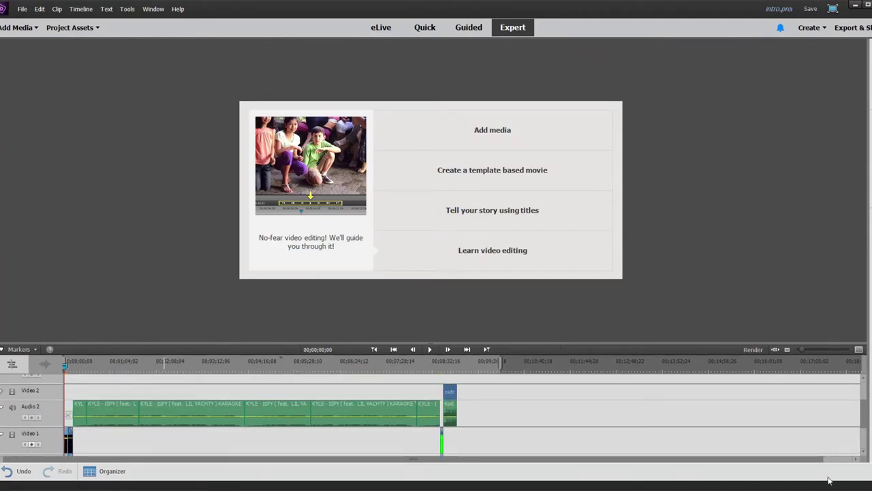
left_click(430, 349)
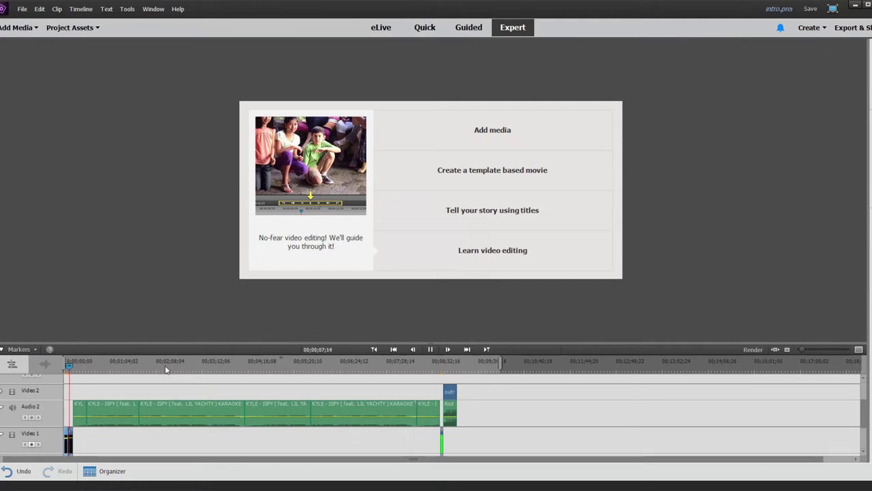
scroll(172, 390, "down", 3)
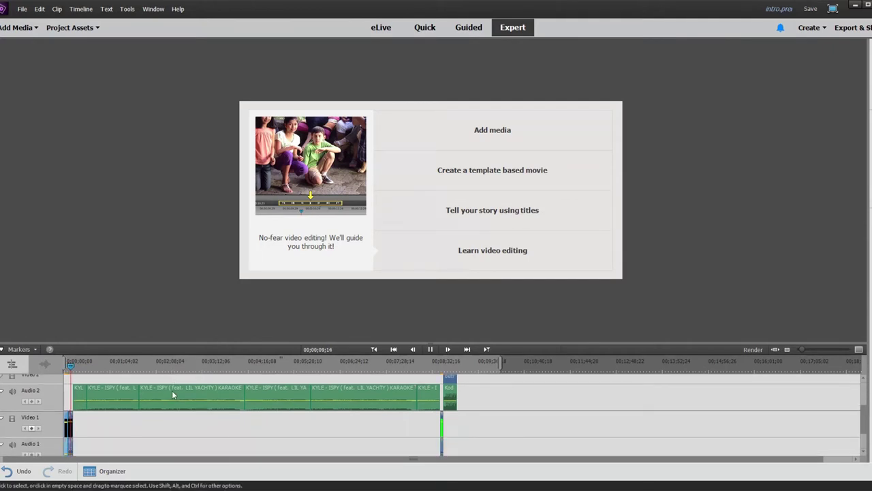
scroll(171, 392, "up", 3)
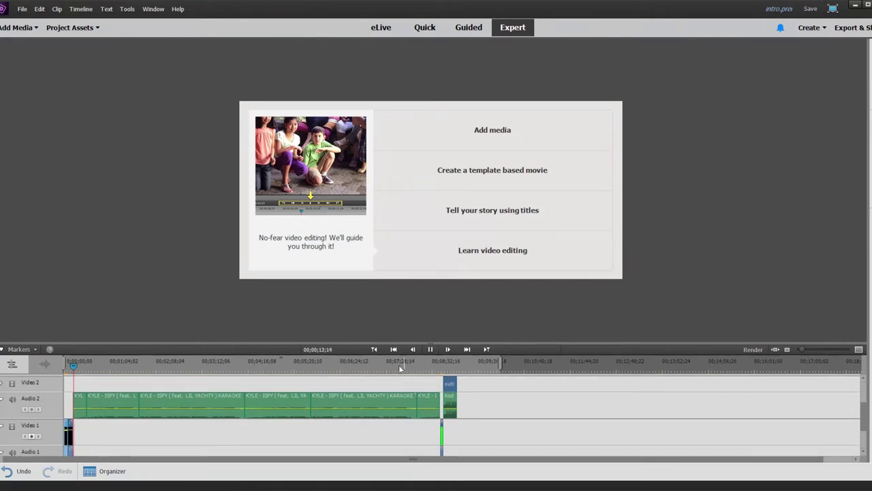
left_click(438, 364)
left_click(430, 350)
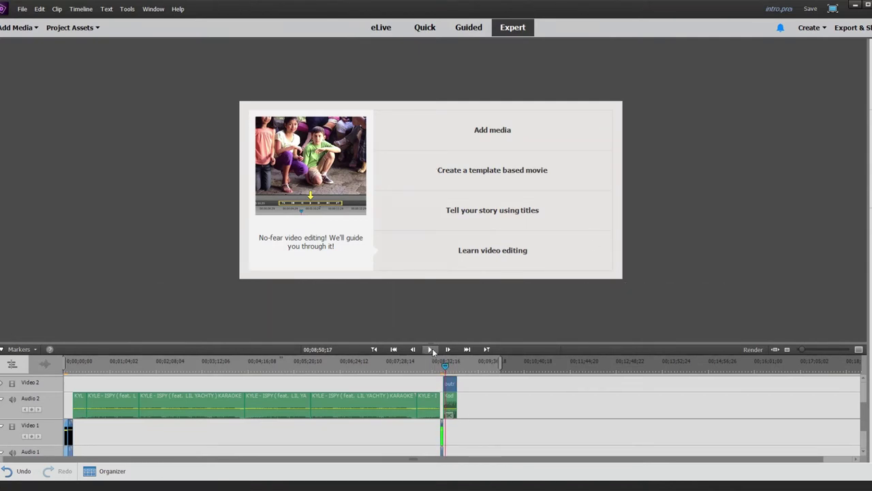
left_click(431, 349)
scroll(439, 402, "up", 1)
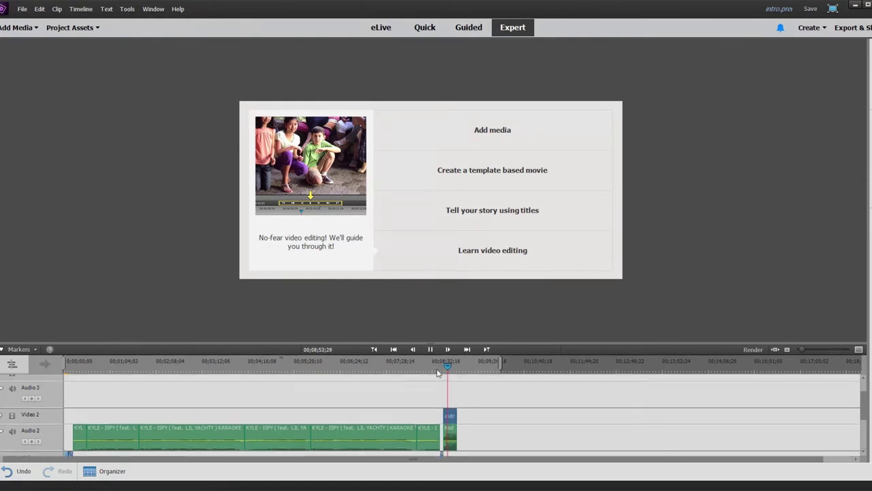
left_click(430, 349)
Move the playhead back to about 00;07;59;27 and place the commentary .wav on Audio 1.
left_click_drag(447, 363, 409, 369)
scroll(409, 369, "down", 1)
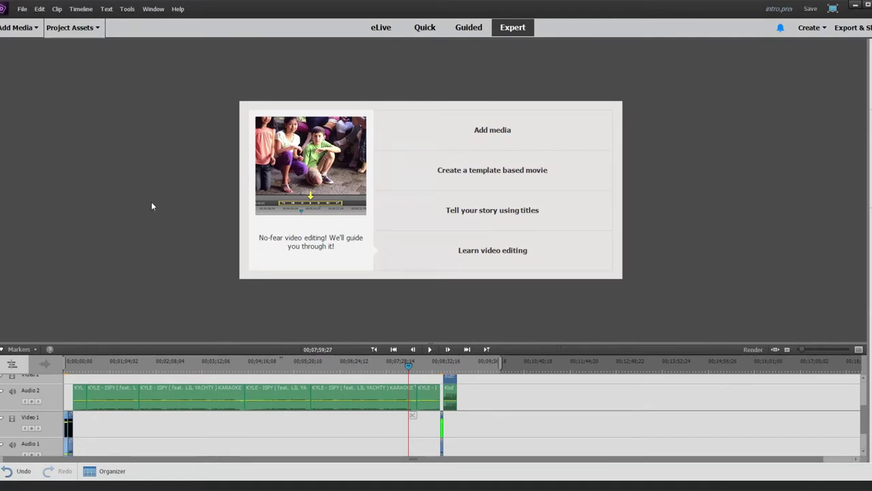
left_click_drag(190, 230, 170, 442)
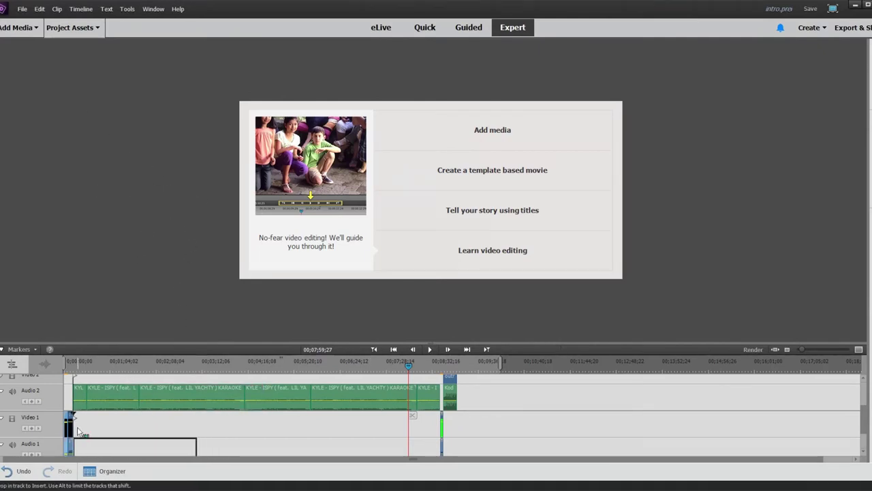
scroll(171, 412, "down", 2)
scroll(172, 412, "up", 2)
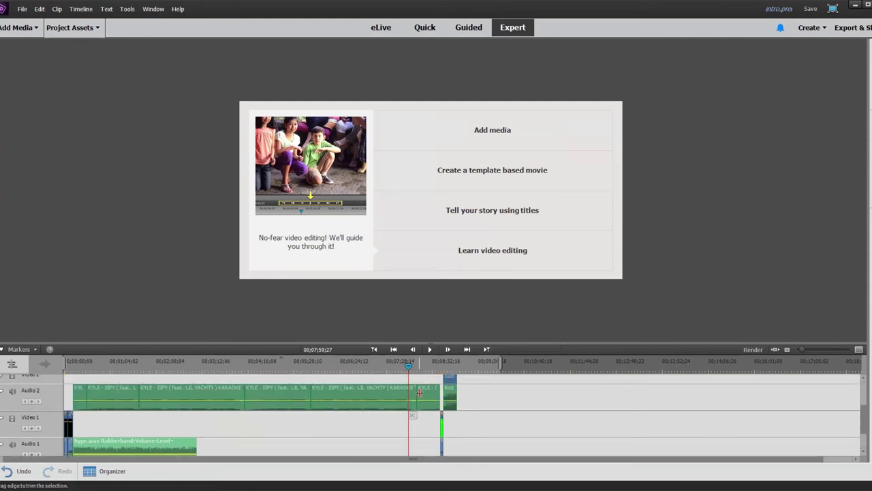
Trim the KYLE music's end and delete its trailing segments so it ends with the commentary.
left_click_drag(420, 393, 414, 393)
key("Delete")
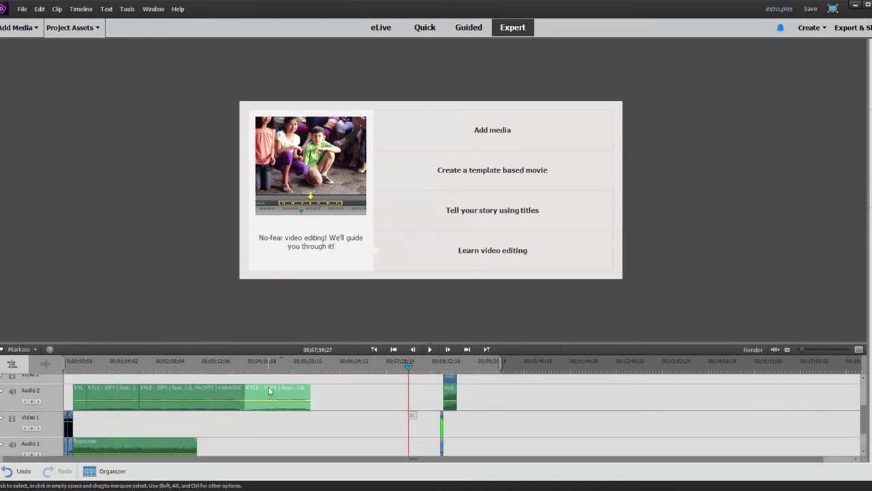
key("Delete")
left_click_drag(243, 387, 197, 388)
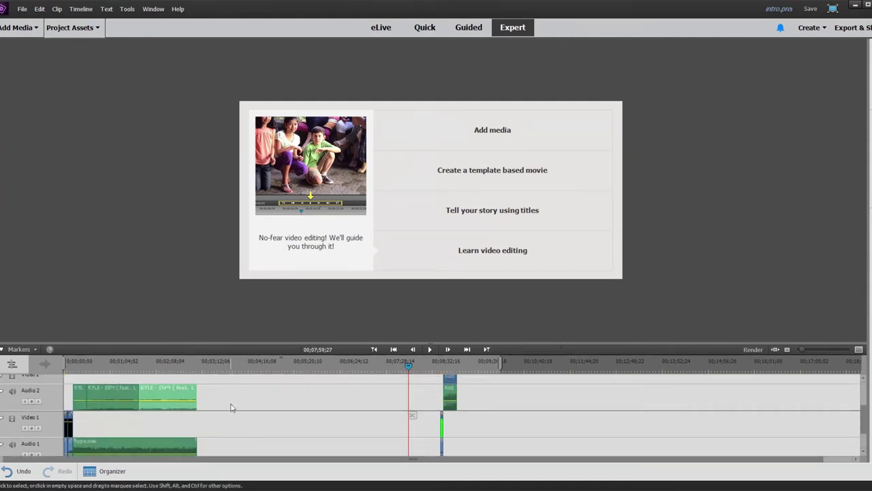
left_click_drag(475, 434, 208, 382)
scroll(235, 408, "down", 1)
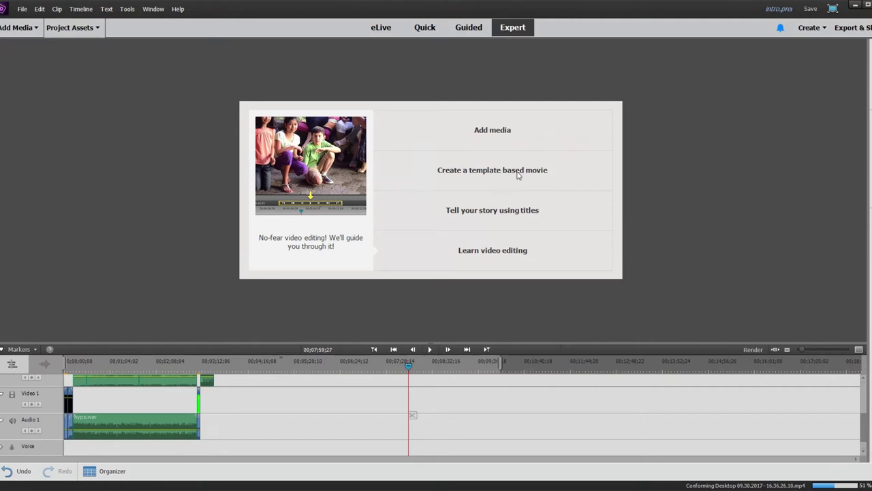
Place the gameplay recording on Video 1 right after the intro and cut the music to end with it.
left_click_drag(0, 211, 272, 405)
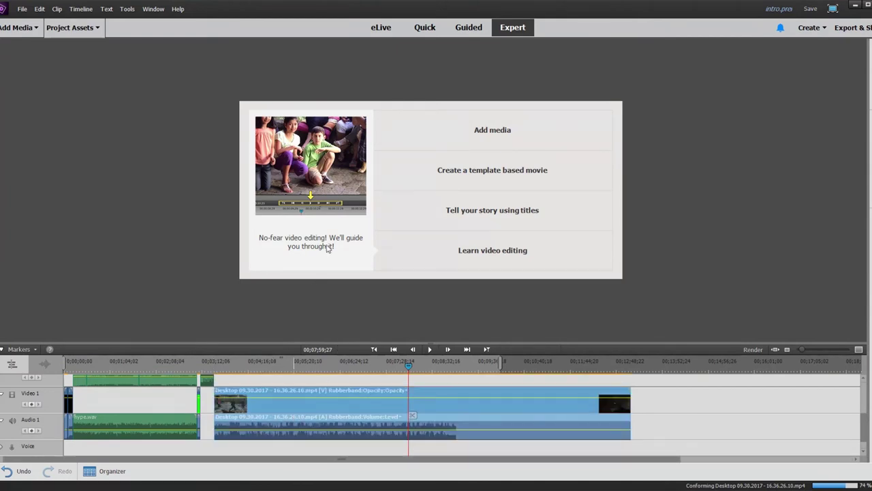
left_click_drag(265, 409, 124, 410)
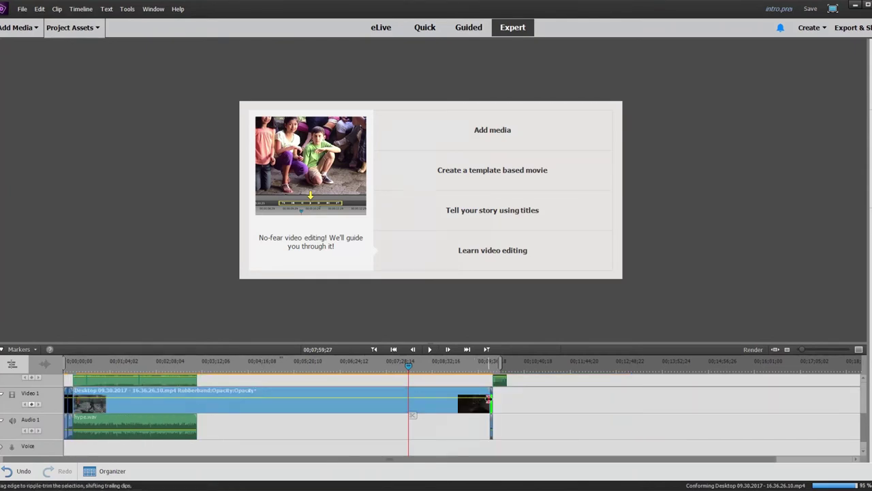
left_click_drag(312, 411, 199, 411)
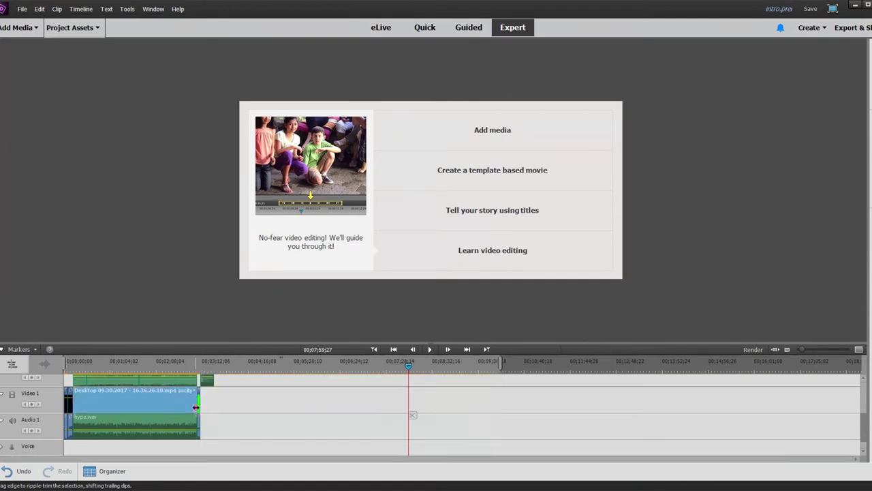
Return the current time to the start of the timeline and zoom the timeline in.
scroll(279, 379, "up", 2)
left_click_drag(408, 366, 61, 379)
scroll(170, 375, "down", 2)
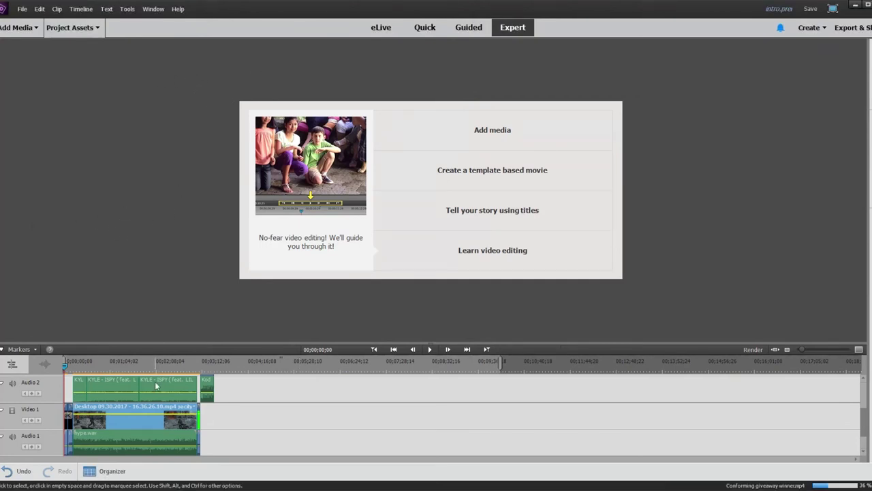
scroll(156, 386, "down", 1)
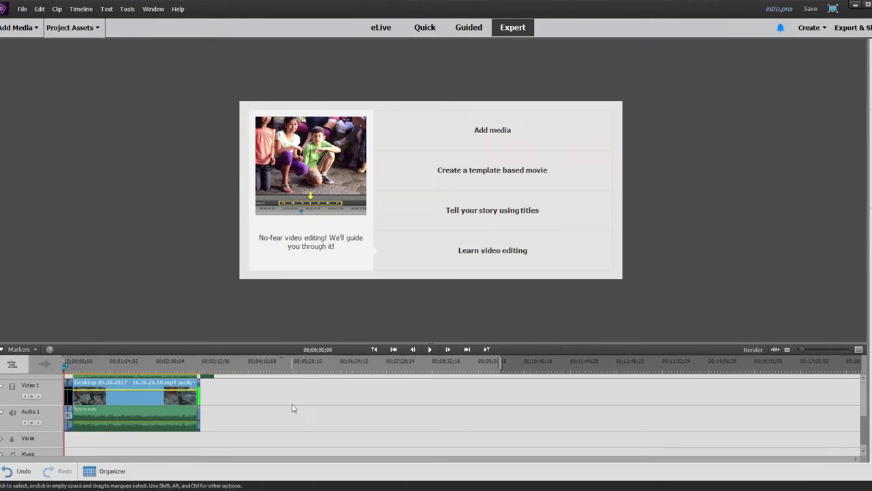
scroll(293, 408, "up", 4)
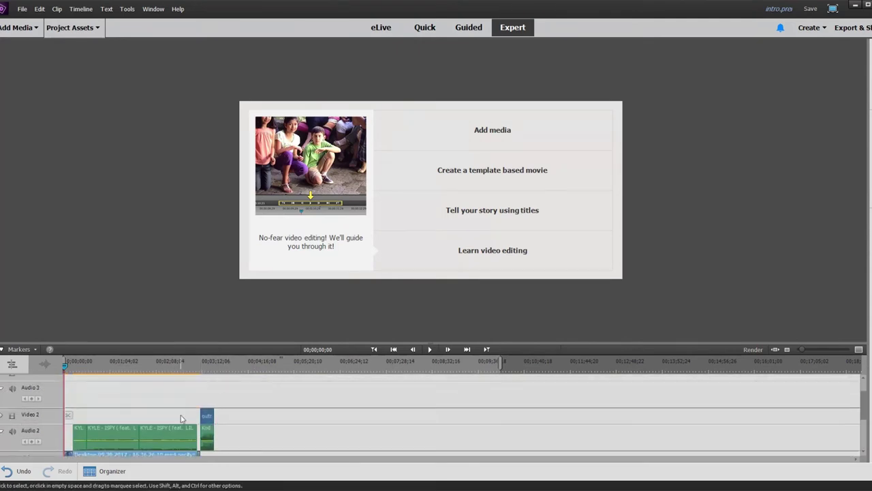
scroll(181, 418, "up", 1)
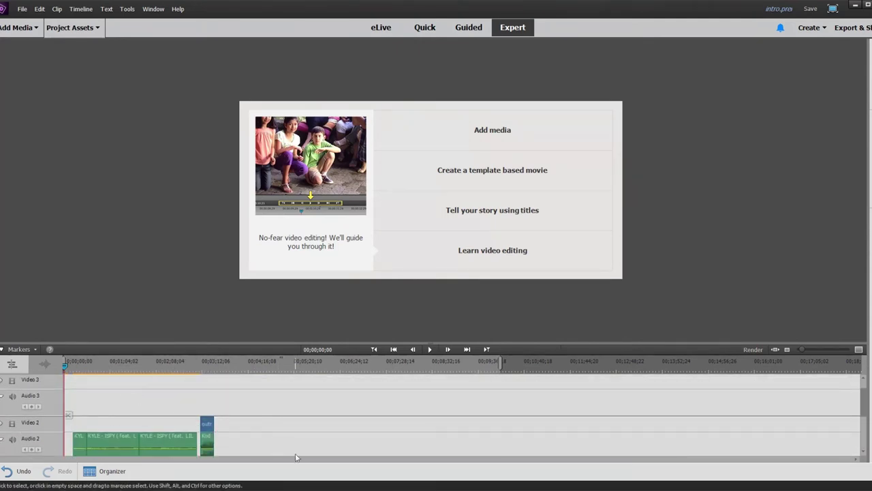
scroll(235, 426, "down", 3)
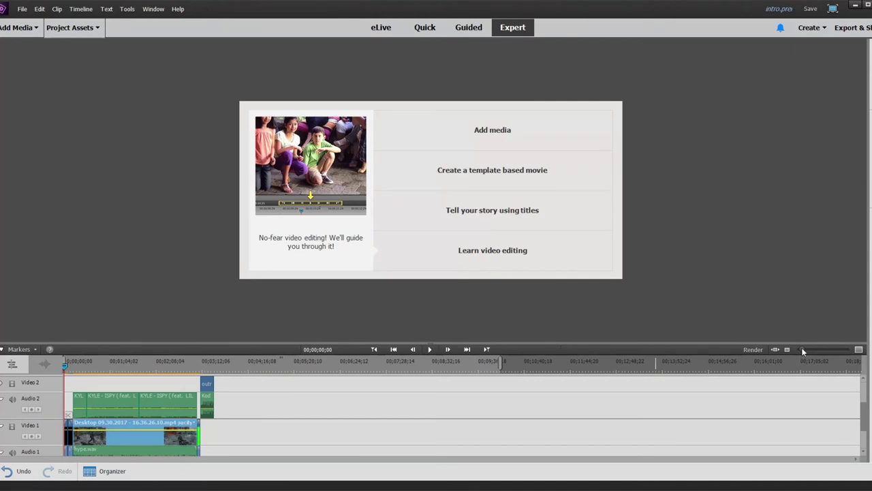
left_click_drag(803, 351, 811, 349)
Play back the opening of the edit, stopping at about 00;00;21;28.
scroll(516, 414, "down", 2)
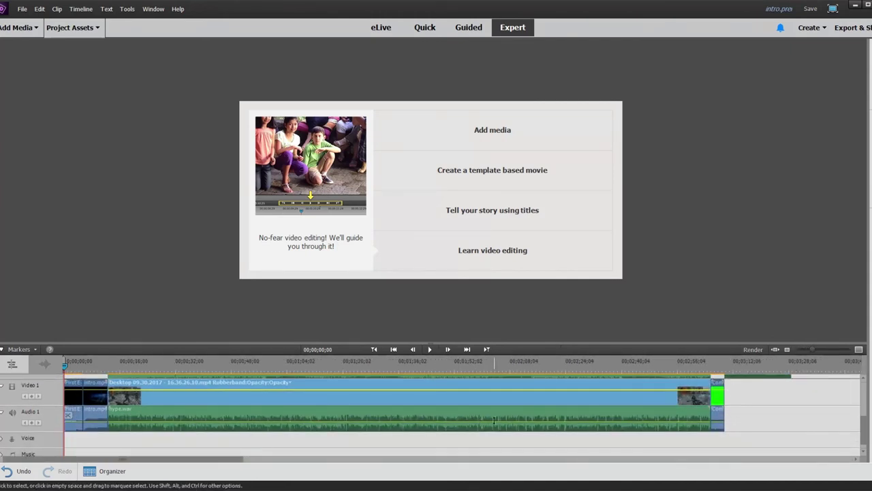
scroll(494, 421, "up", 4)
scroll(508, 436, "down", 2)
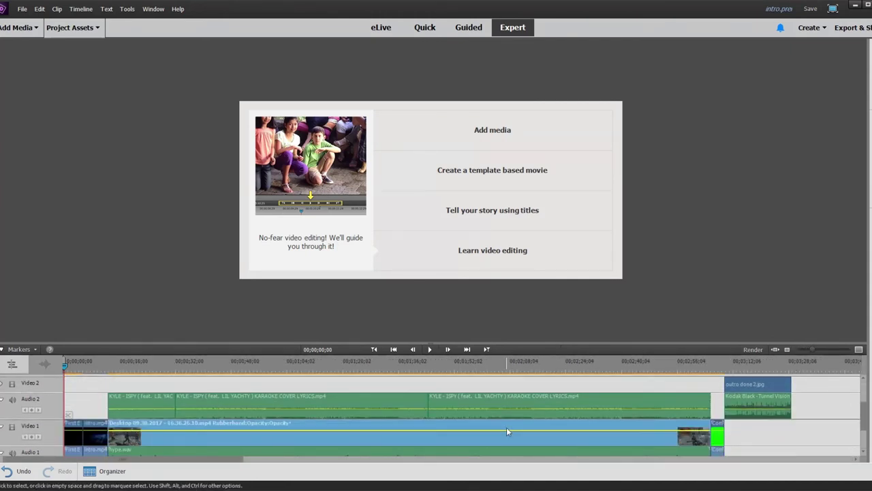
scroll(507, 432, "down", 1)
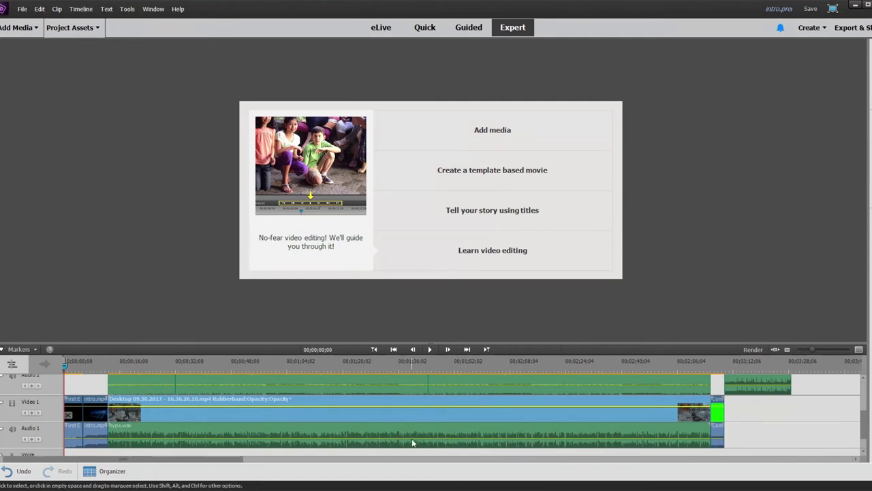
left_click(122, 362)
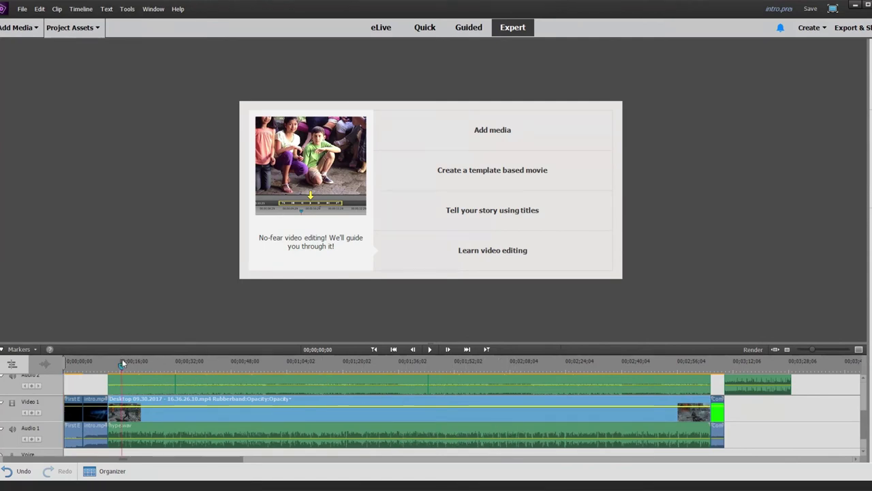
left_click(429, 348)
left_click(430, 349)
left_click(139, 369)
Move the current time forward to 00;00;49;24 in the outro end-screen clip.
left_click_drag(139, 369, 781, 421)
scroll(784, 415, "up", 2)
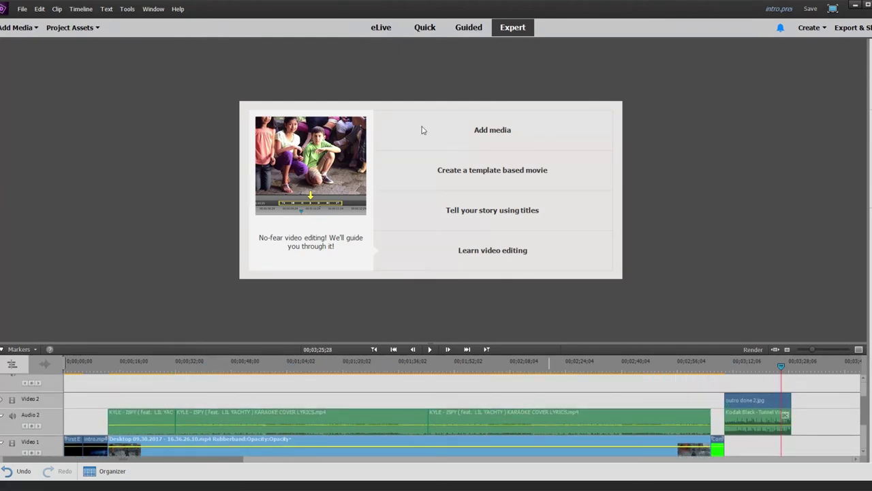
scroll(790, 402, "up", 2)
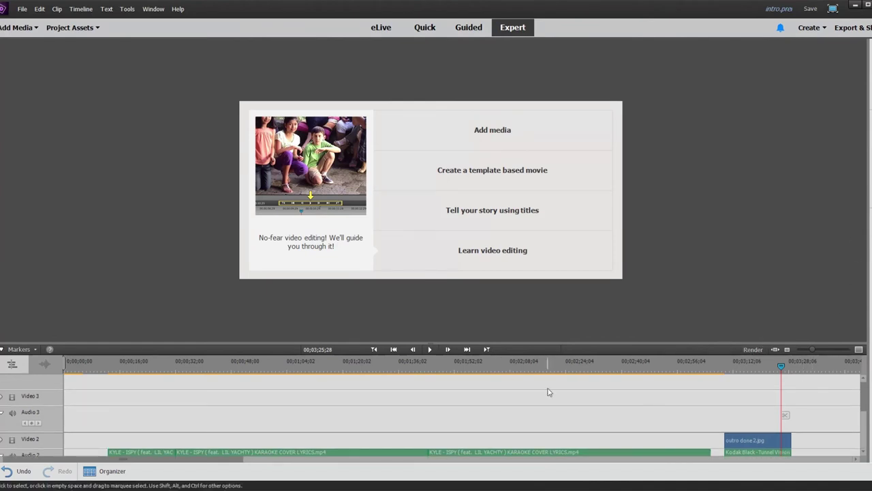
scroll(573, 390, "down", 3)
scroll(527, 420, "up", 2)
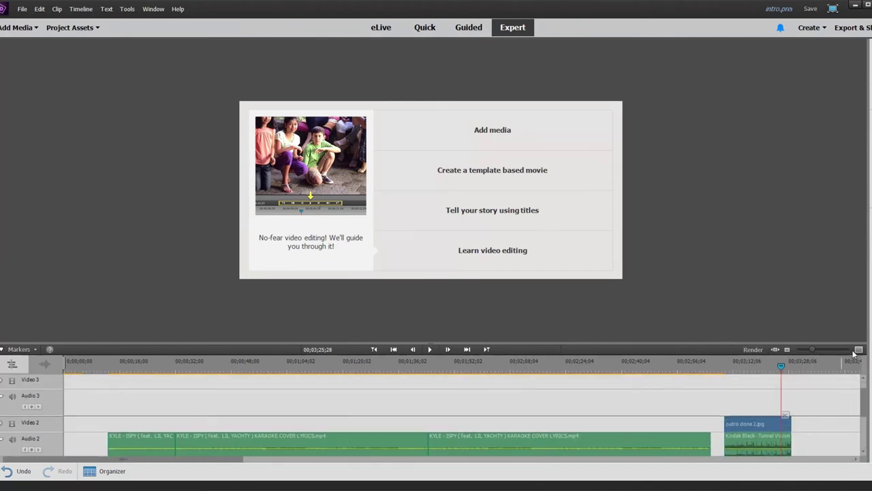
scroll(757, 378, "down", 4)
scroll(476, 423, "up", 1)
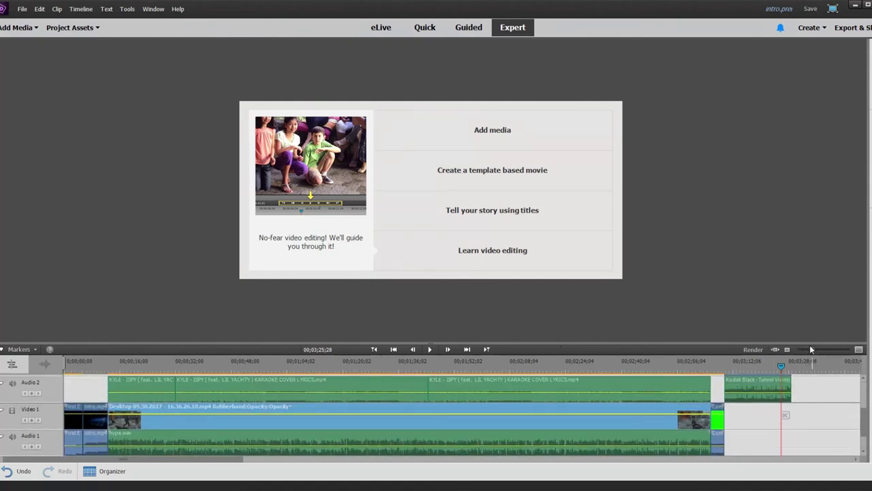
left_click_drag(810, 345, 806, 345)
scroll(288, 402, "up", 3)
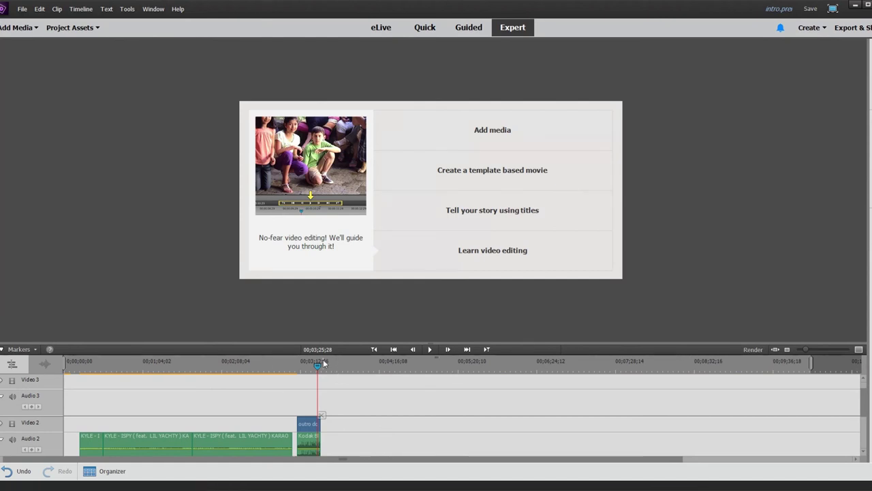
Set the playhead to 00;03;15;29 at the outro start and deselect the Video 1 gameplay clip.
left_click_drag(317, 366, 303, 365)
scroll(343, 388, "down", 2)
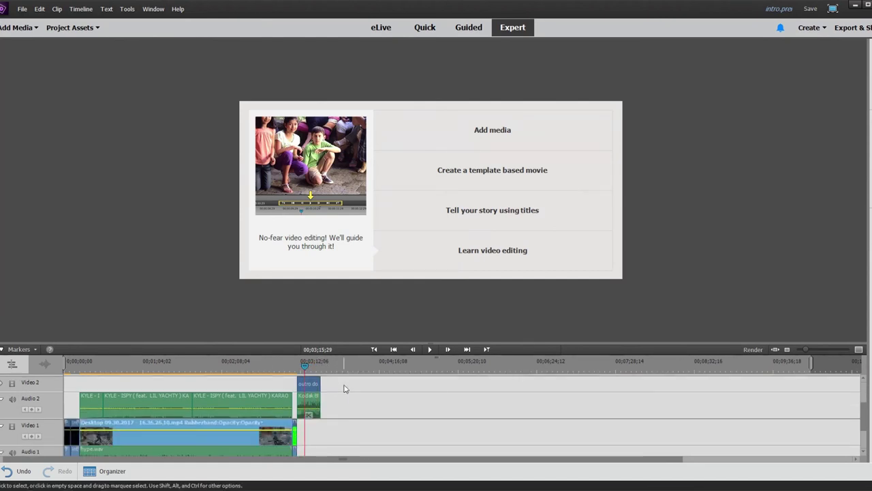
scroll(333, 411, "down", 1)
left_click(327, 424)
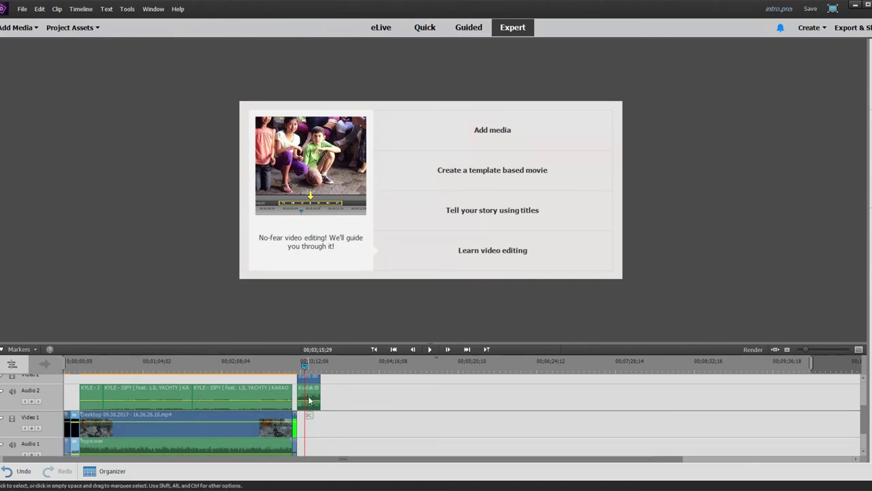
scroll(385, 417, "up", 2)
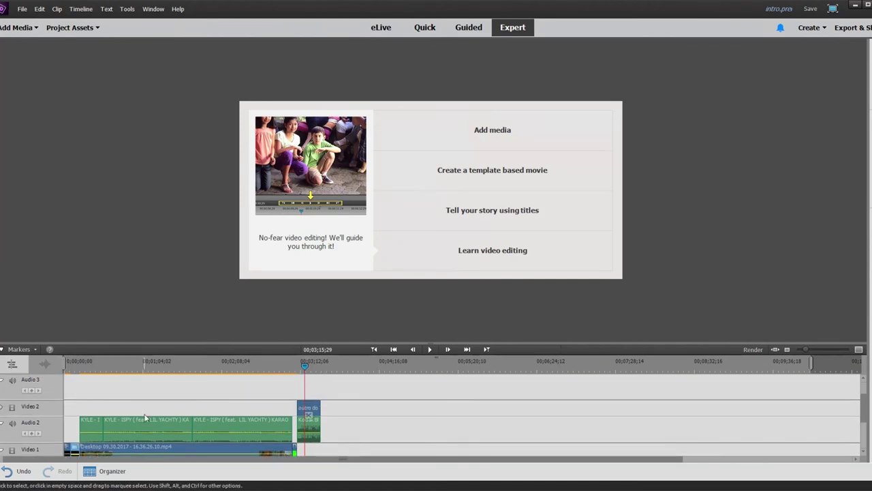
scroll(158, 420, "down", 1)
scroll(154, 429, "up", 2)
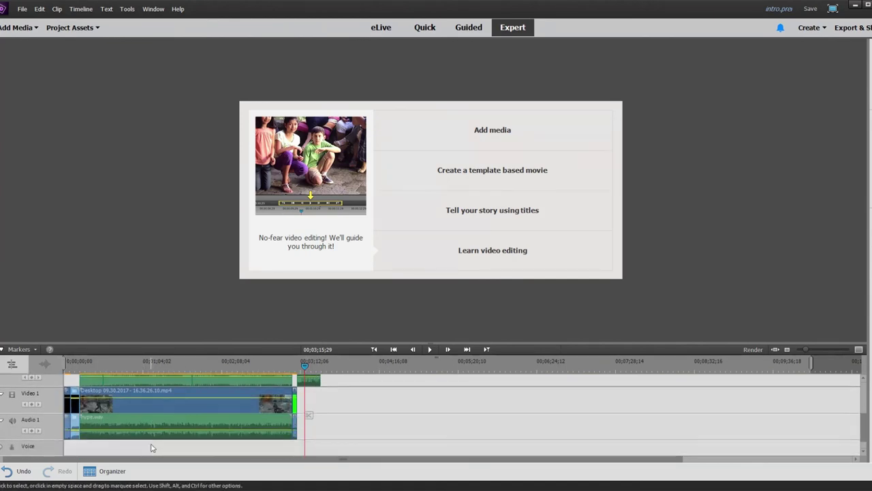
scroll(157, 415, "up", 2)
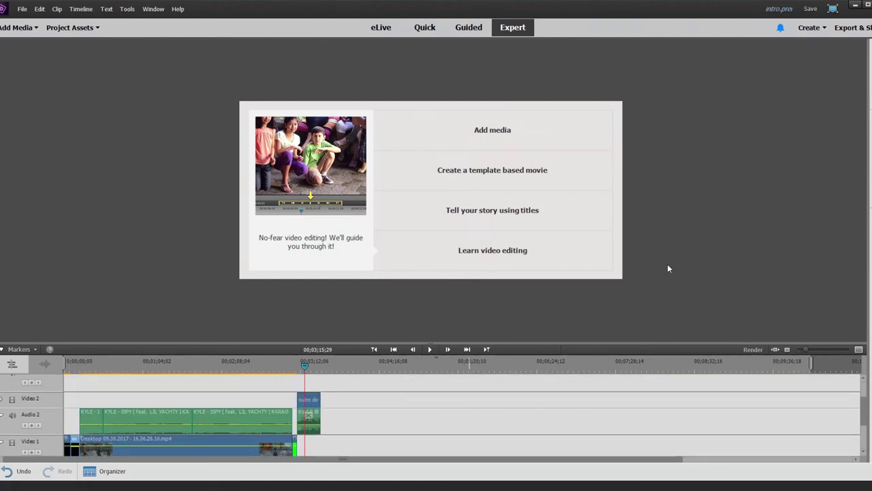